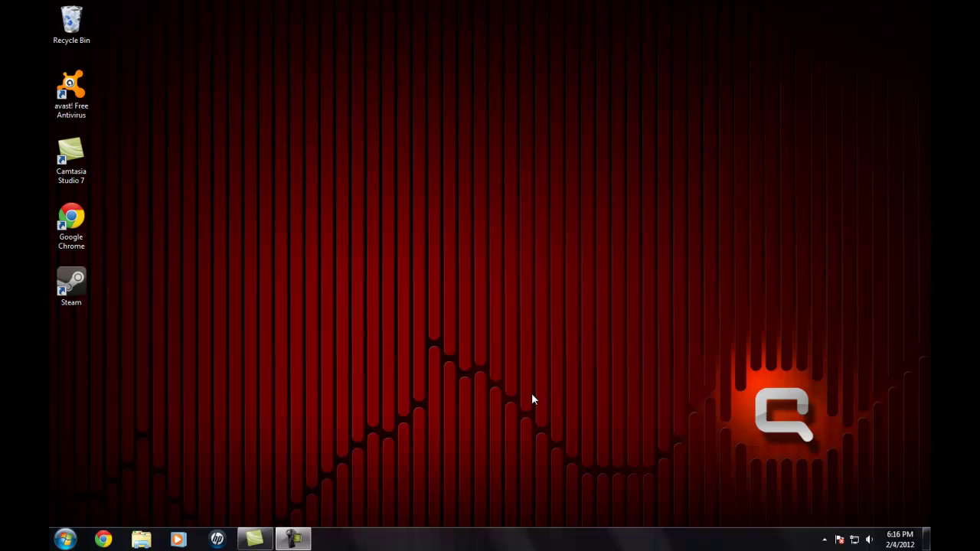
# Search Google for "steam" in Chrome and try to open the Steam store website, closing the browser at the end.
pyautogui.click(103, 540)
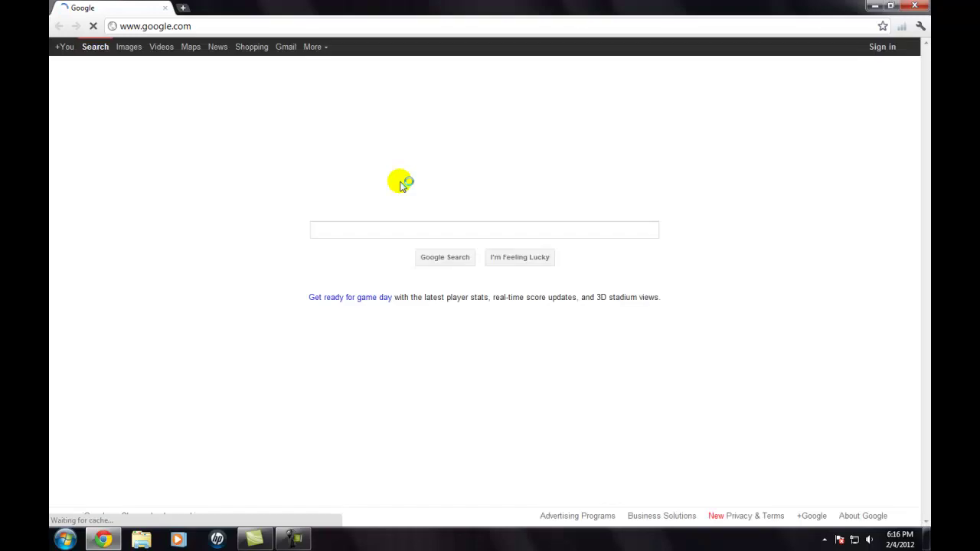
pyautogui.click(339, 232)
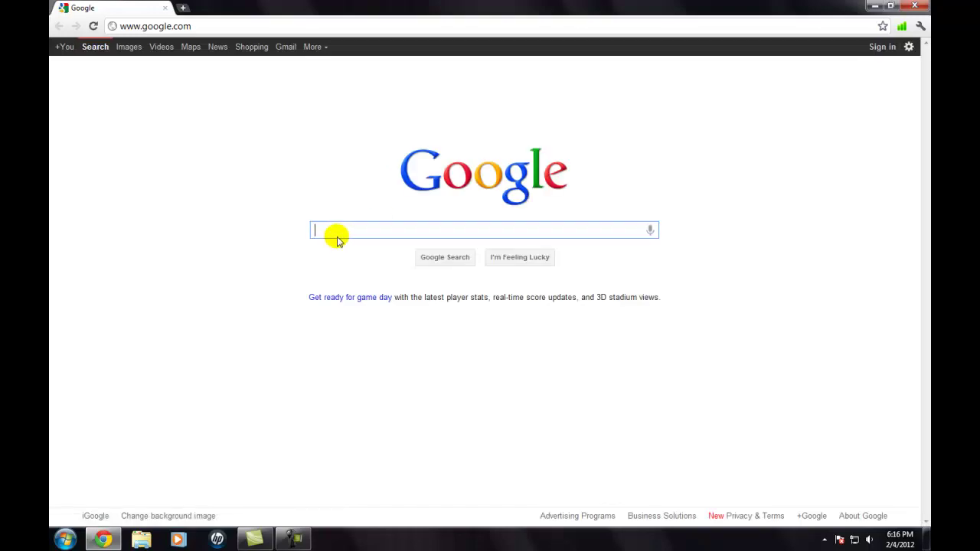
pyautogui.write('steam')
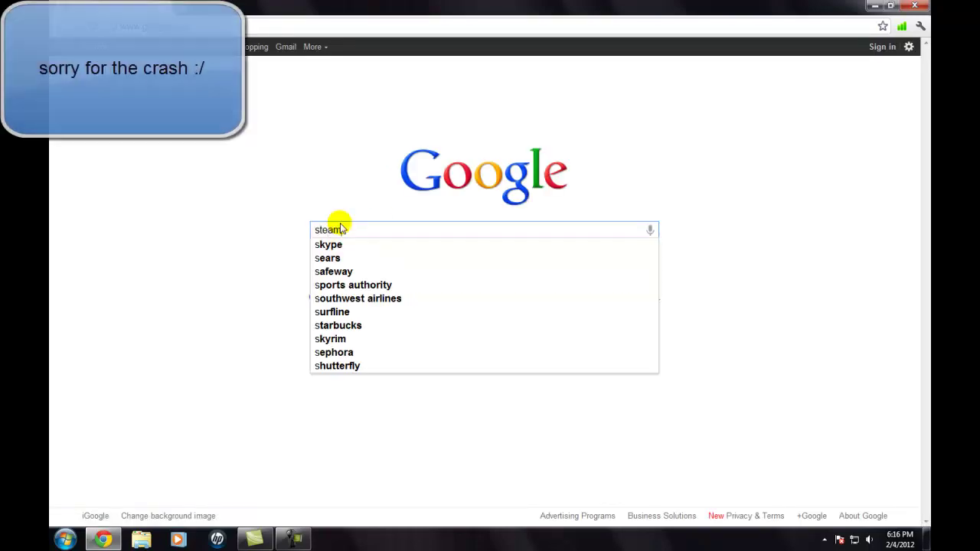
pyautogui.press('Return')
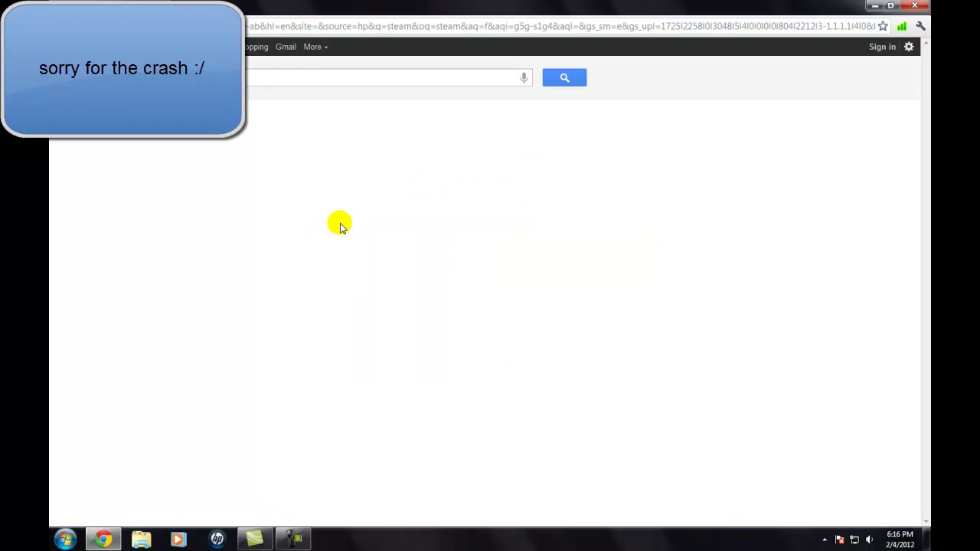
pyautogui.click(200, 155)
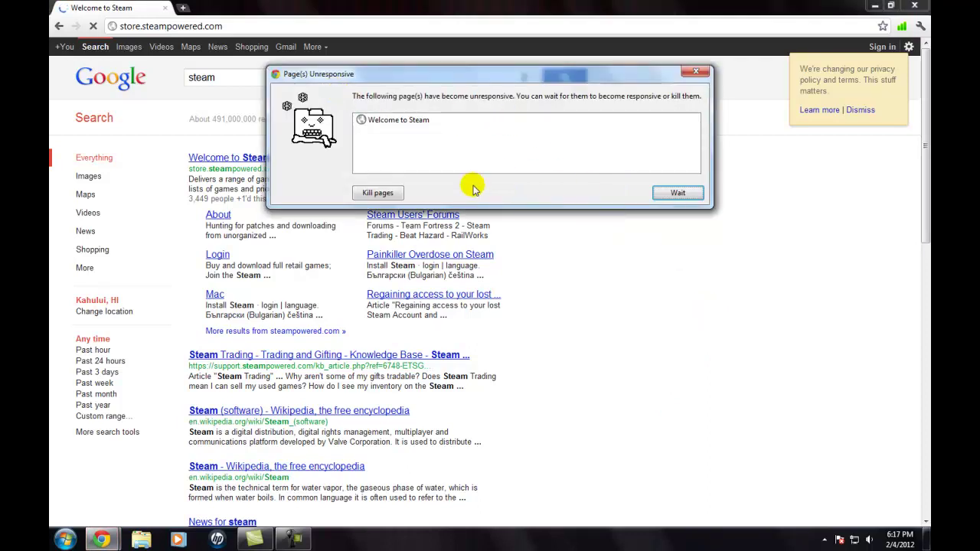
pyautogui.click(377, 196)
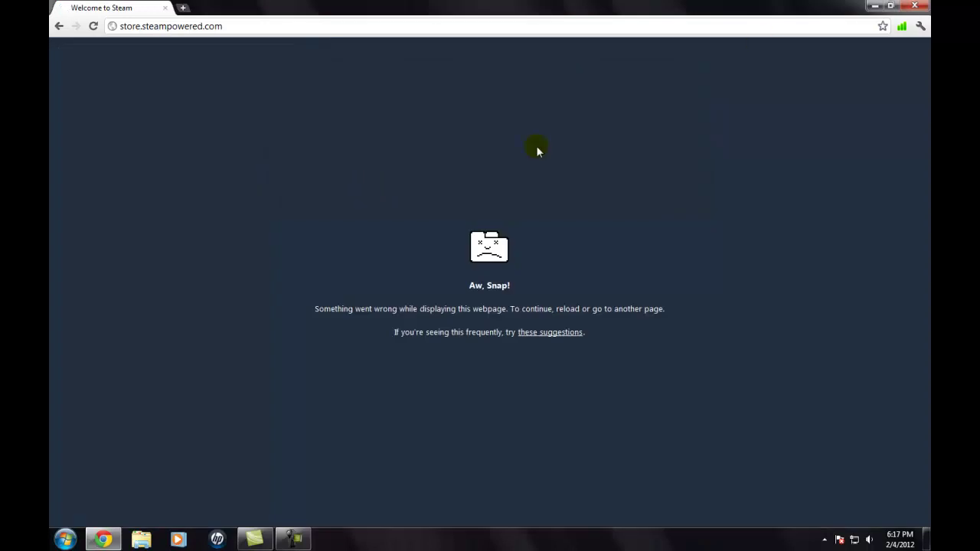
pyautogui.click(914, 6)
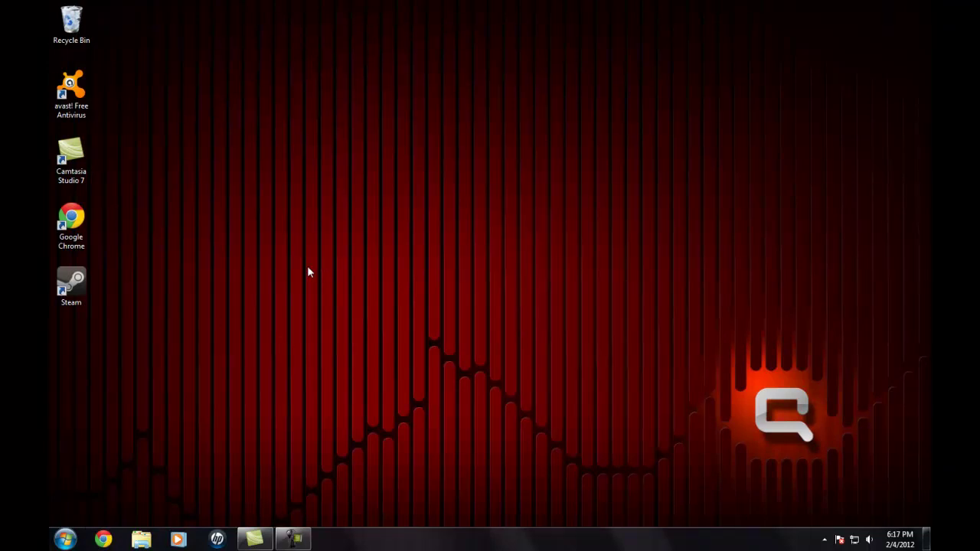
pyautogui.click(369, 288)
pyautogui.moveTo(172, 324); pyautogui.dragTo(48, 254)
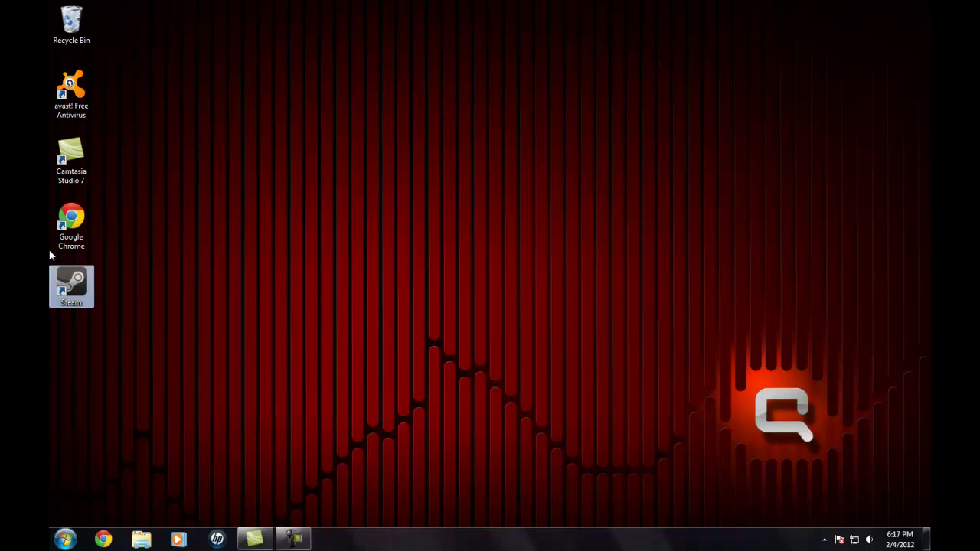
pyautogui.click(204, 247)
pyautogui.moveTo(49, 335); pyautogui.dragTo(66, 306)
pyautogui.click(196, 277)
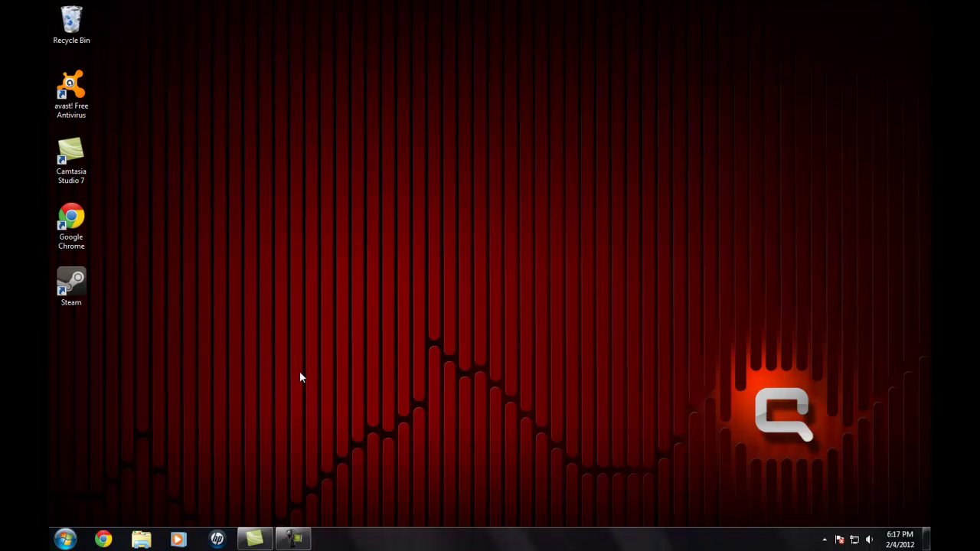
pyautogui.moveTo(50, 334); pyautogui.dragTo(77, 291)
pyautogui.click(325, 290)
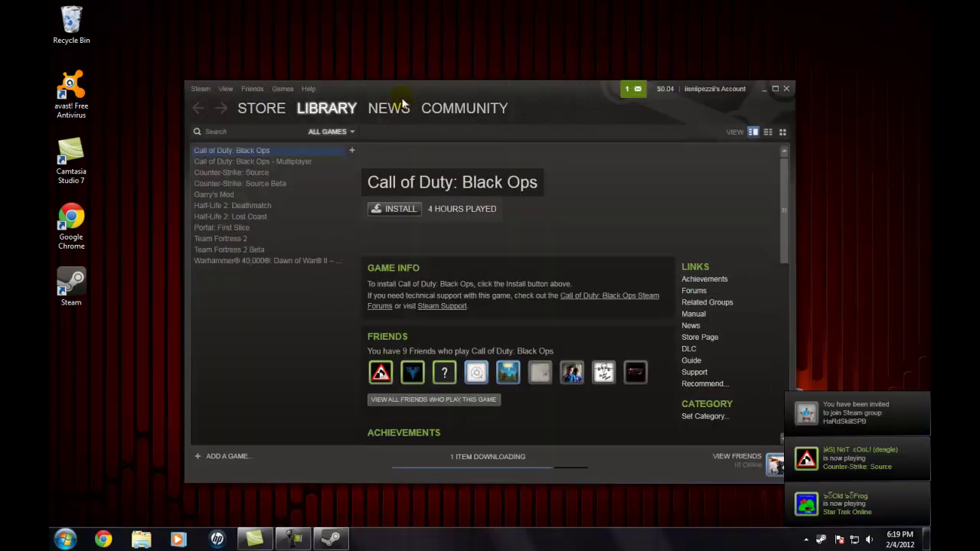
# Open the store in the Steam client and maximize its window.
pyautogui.click(262, 107)
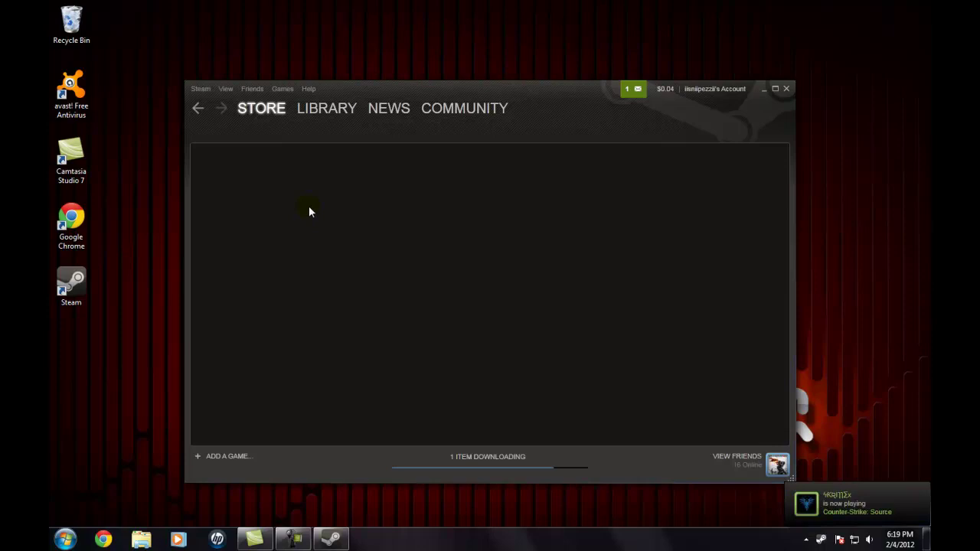
pyautogui.moveTo(477, 93); pyautogui.dragTo(459, 71)
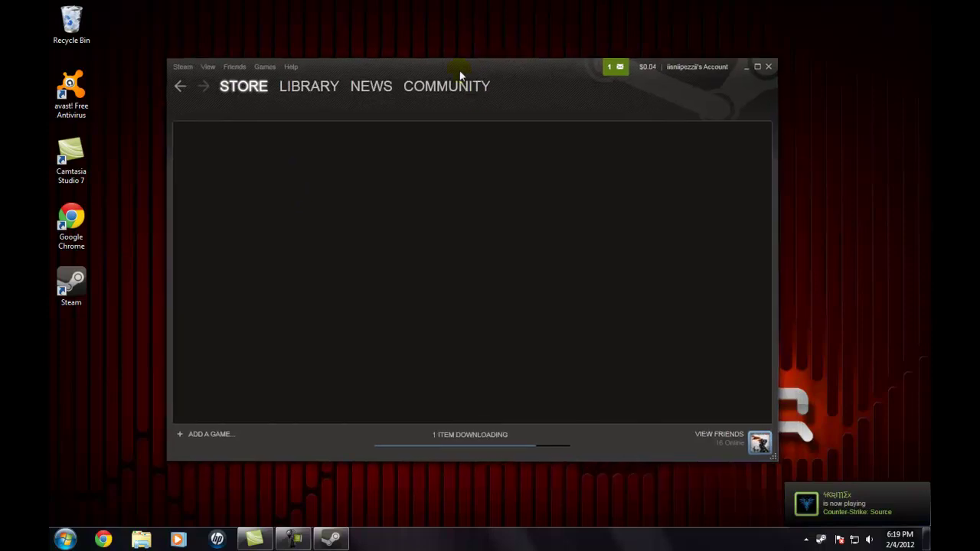
pyautogui.click(242, 88)
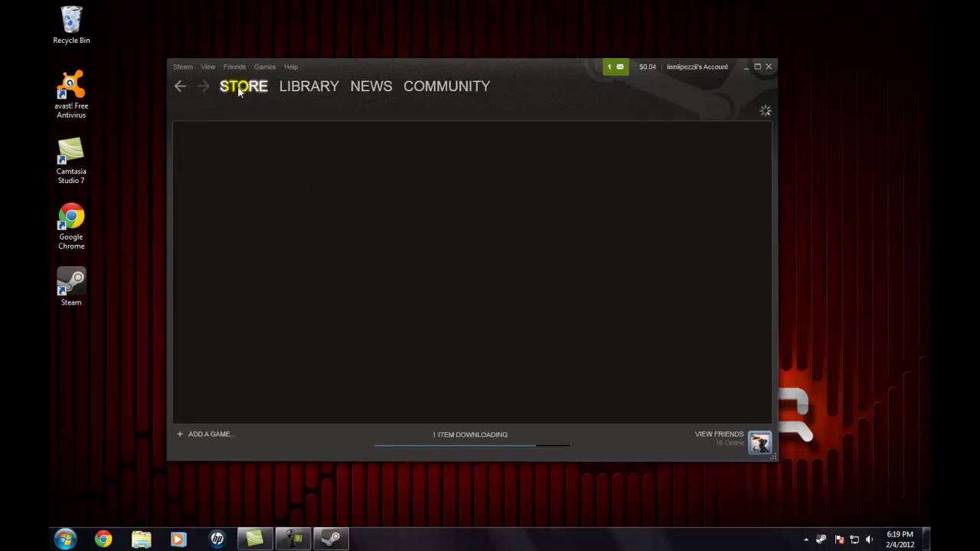
pyautogui.click(758, 67)
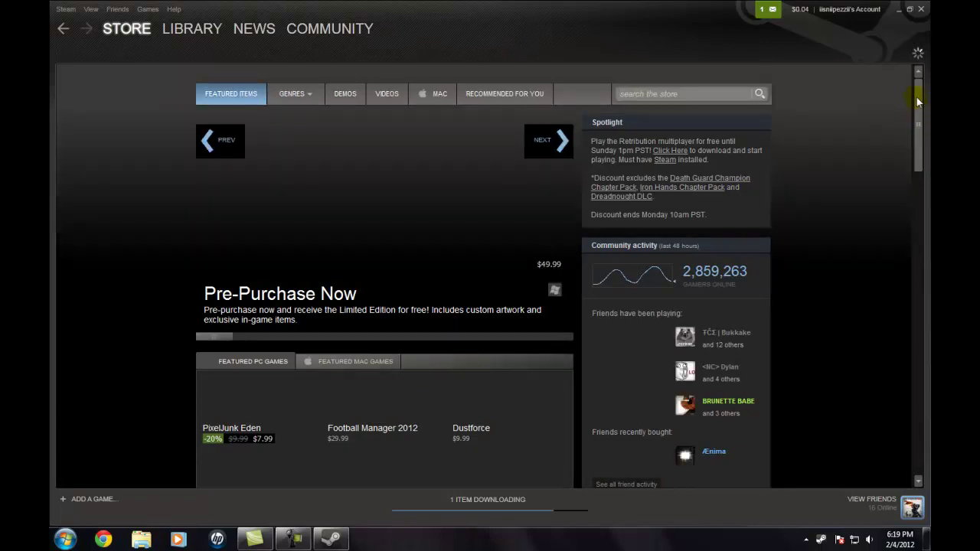
# Browse the featured games on the store's front page.
pyautogui.moveTo(917, 98); pyautogui.dragTo(918, 129)
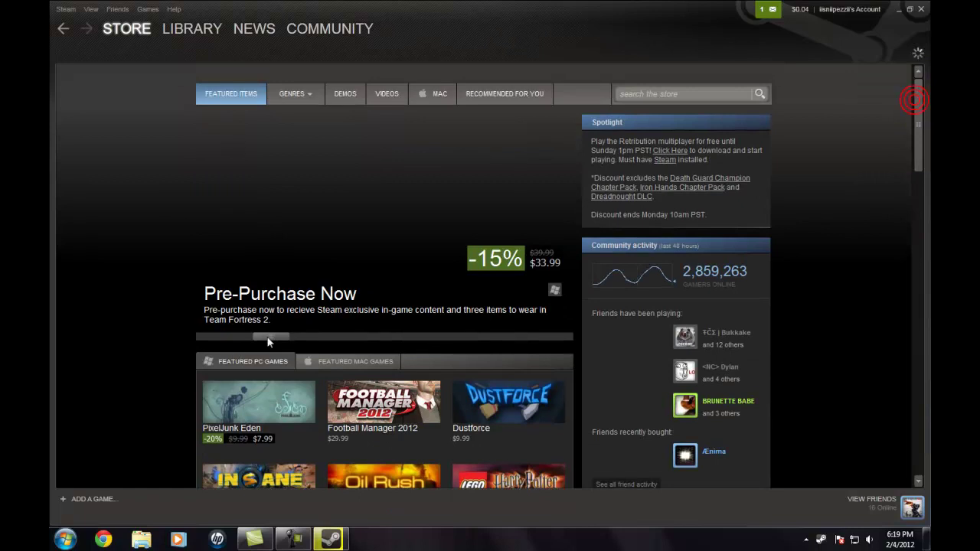
pyautogui.click(215, 337)
pyautogui.click(370, 337)
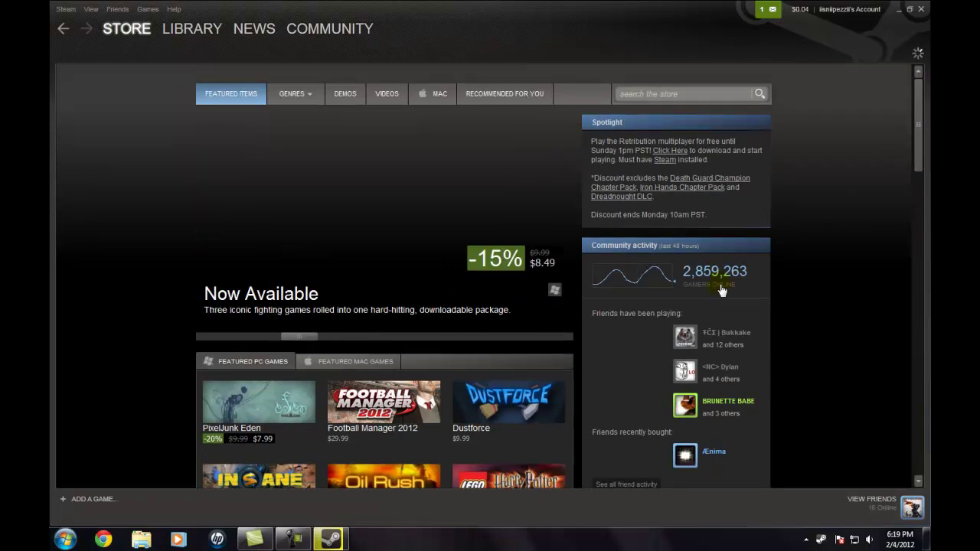
# Search the store for "counter strike" and open the Counter-Strike: Source page.
pyautogui.click(678, 97)
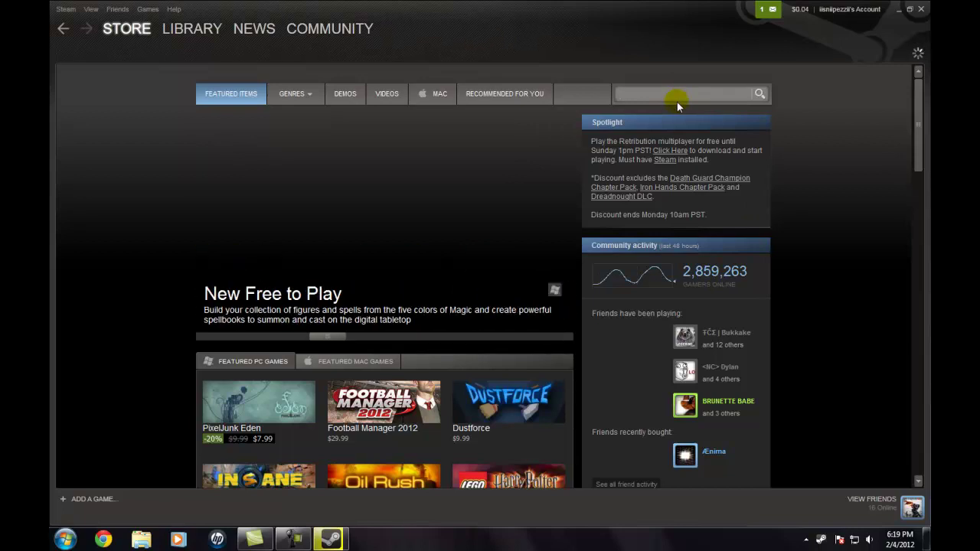
pyautogui.write('cou')
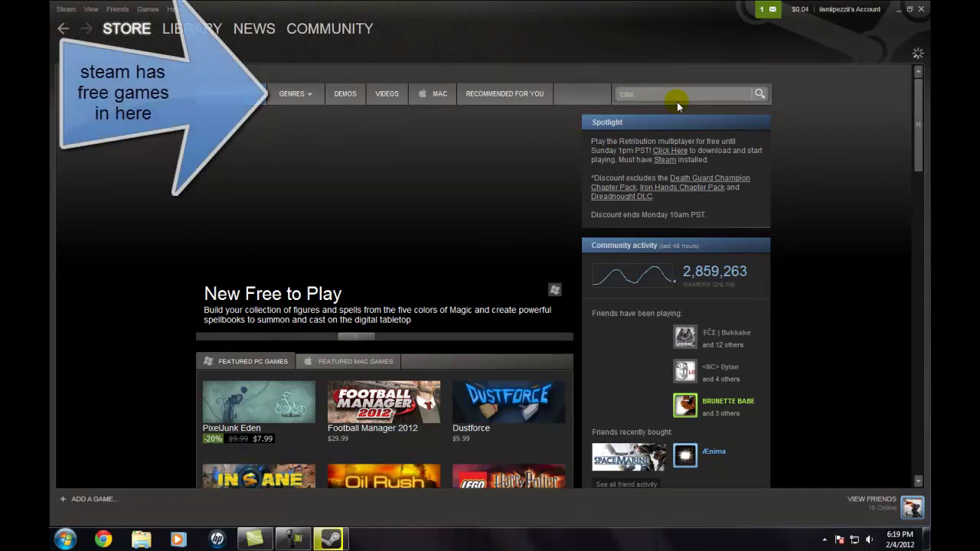
pyautogui.write('nter stri')
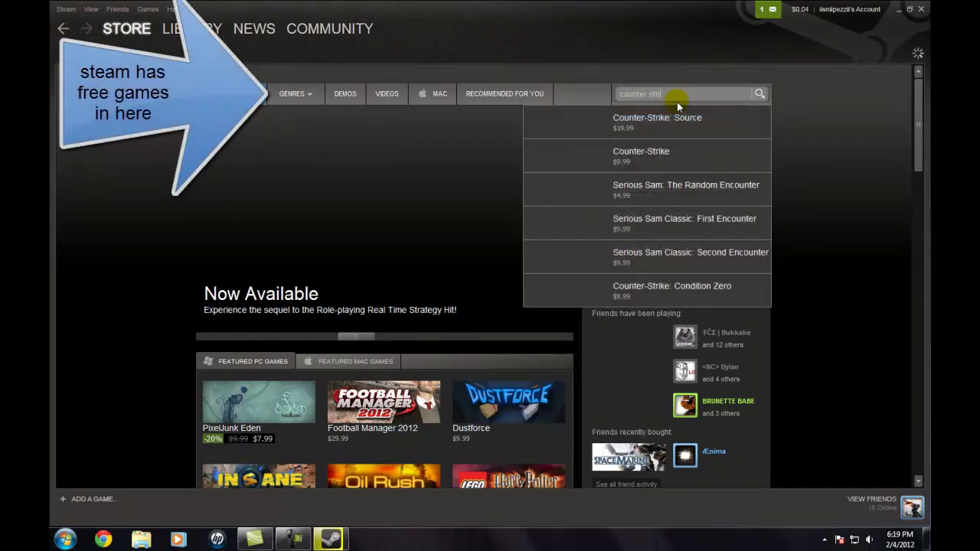
pyautogui.write('ke')
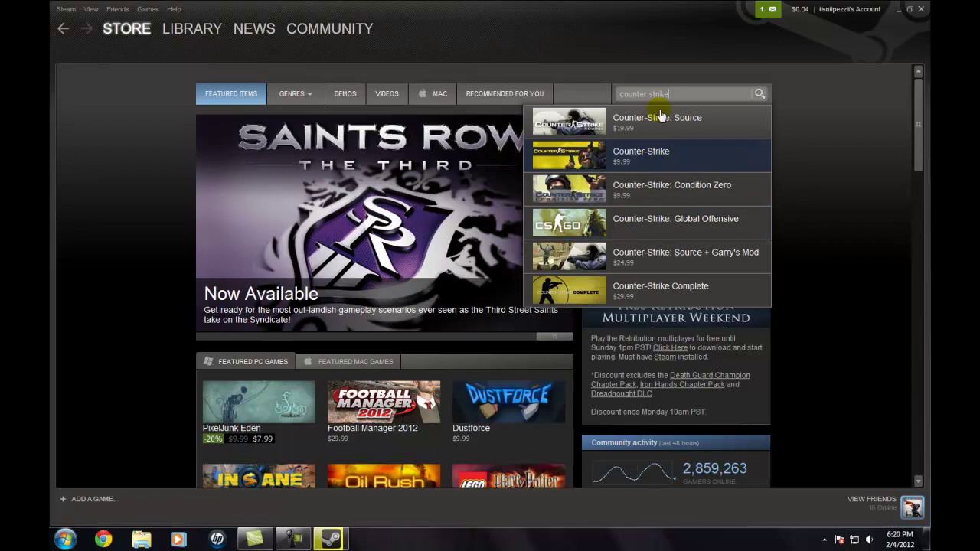
pyautogui.click(627, 122)
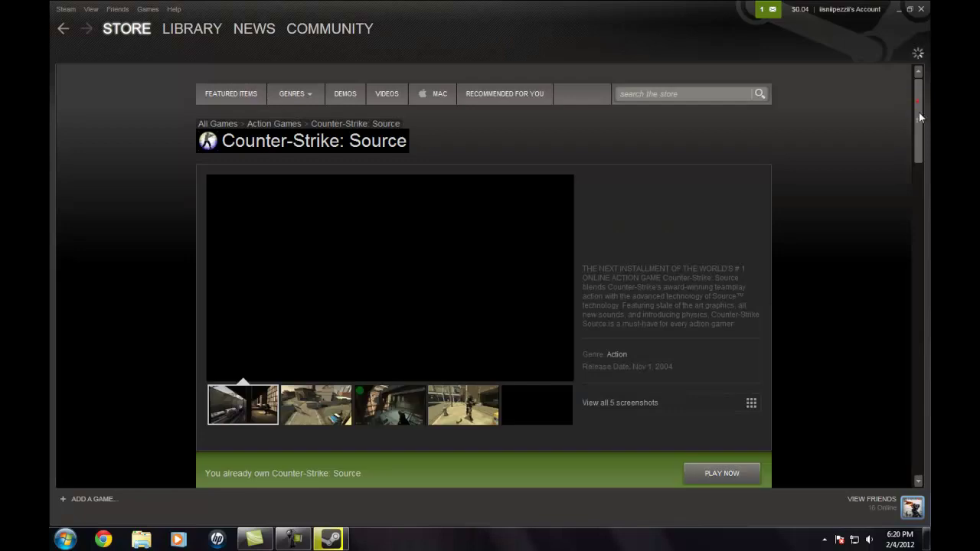
# Look through the purchase options and packages on the Counter-Strike: Source page.
pyautogui.moveTo(918, 113); pyautogui.dragTo(920, 165)
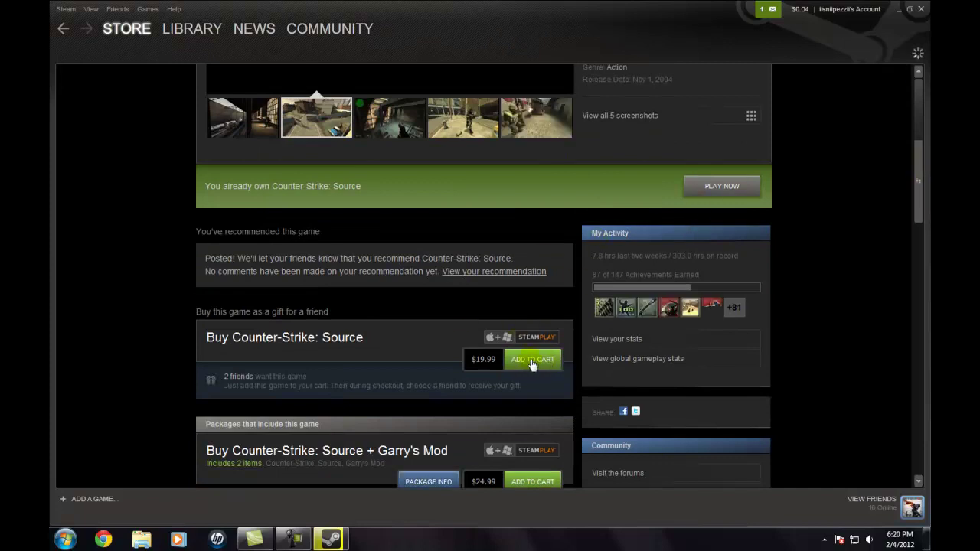
pyautogui.click(922, 223)
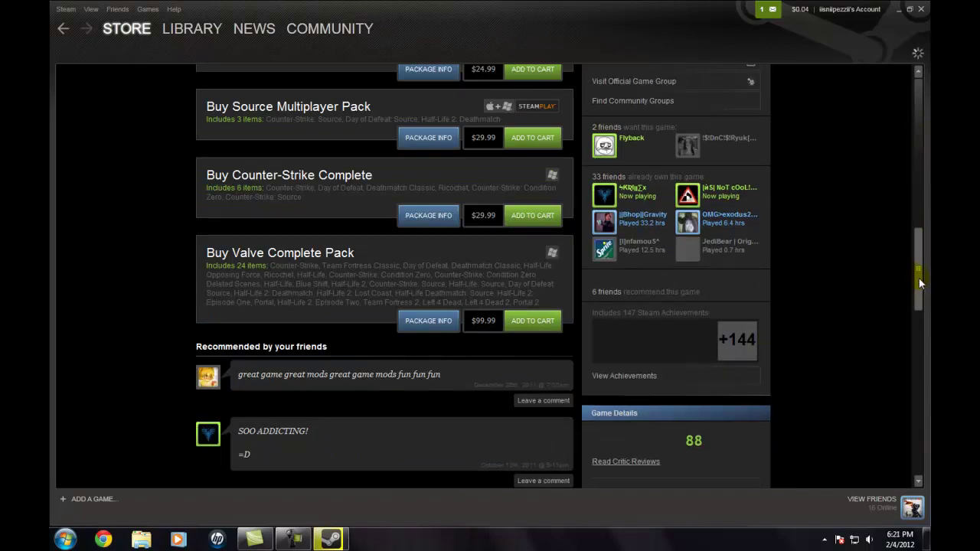
pyautogui.moveTo(919, 278); pyautogui.dragTo(915, 89)
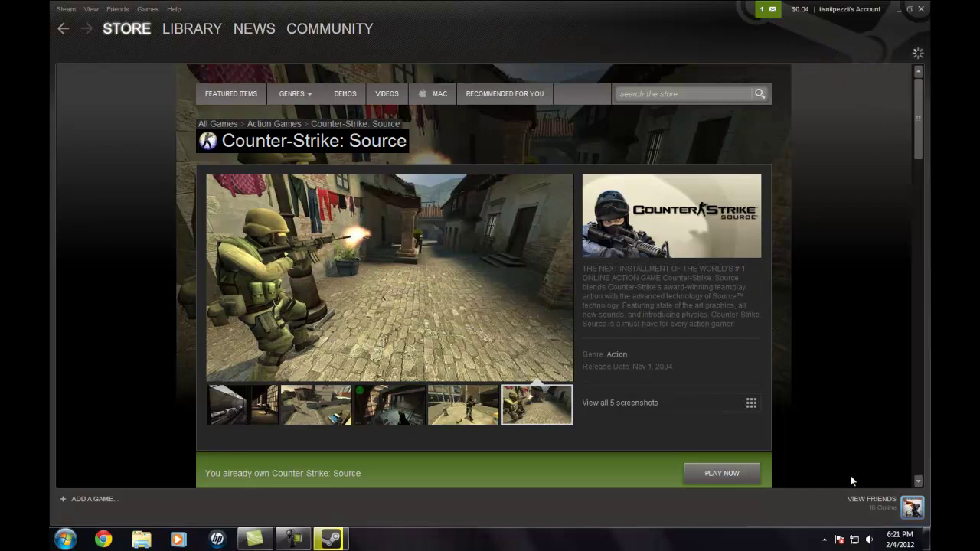
# Open the friends list and move its window up over the store page.
pyautogui.click(850, 500)
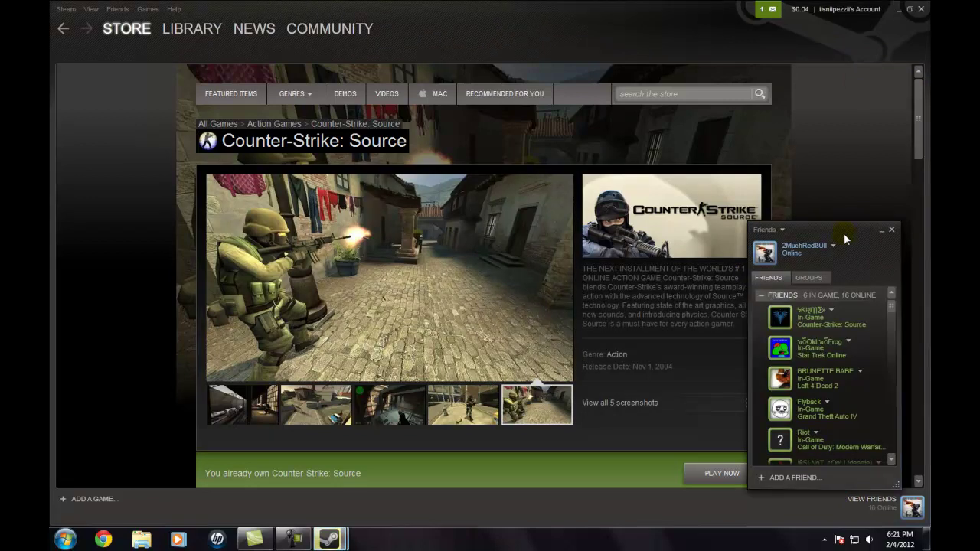
pyautogui.moveTo(840, 228); pyautogui.dragTo(783, 141)
pyautogui.moveTo(831, 230); pyautogui.dragTo(814, 152)
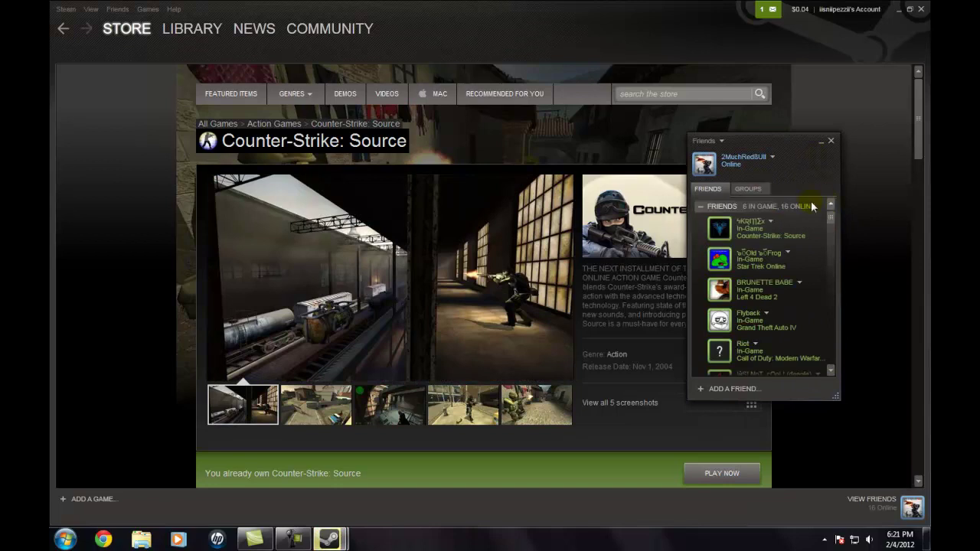
# Look through the joined groups, return to the list of friends, and close the friends window.
pyautogui.click(755, 192)
pyautogui.moveTo(832, 241); pyautogui.dragTo(848, 174)
pyautogui.moveTo(825, 258); pyautogui.dragTo(838, 348)
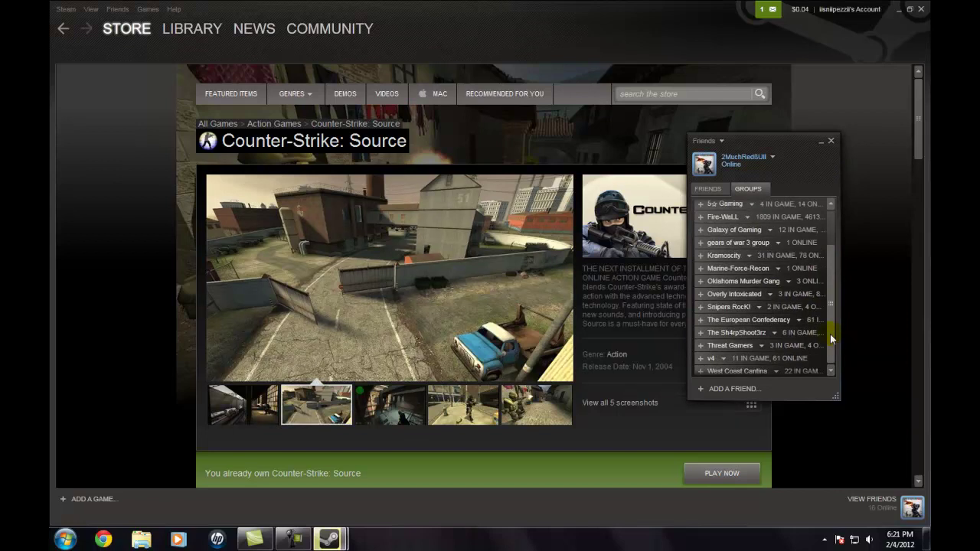
pyautogui.scroll(3, 814, 200)
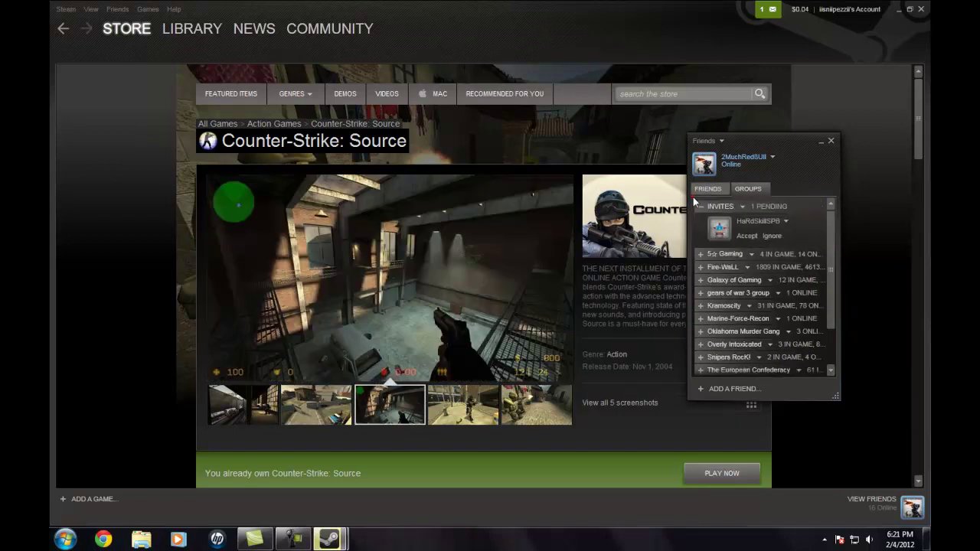
pyautogui.click(693, 197)
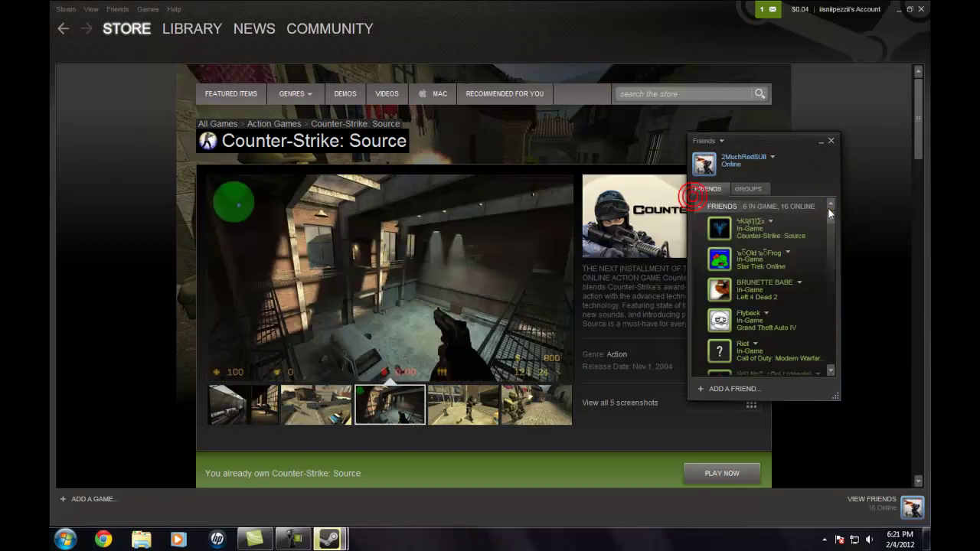
pyautogui.click(831, 140)
# Open the game library and review the details of Warhammer 40,000: Dawn of War II – Retribution.
pyautogui.click(193, 28)
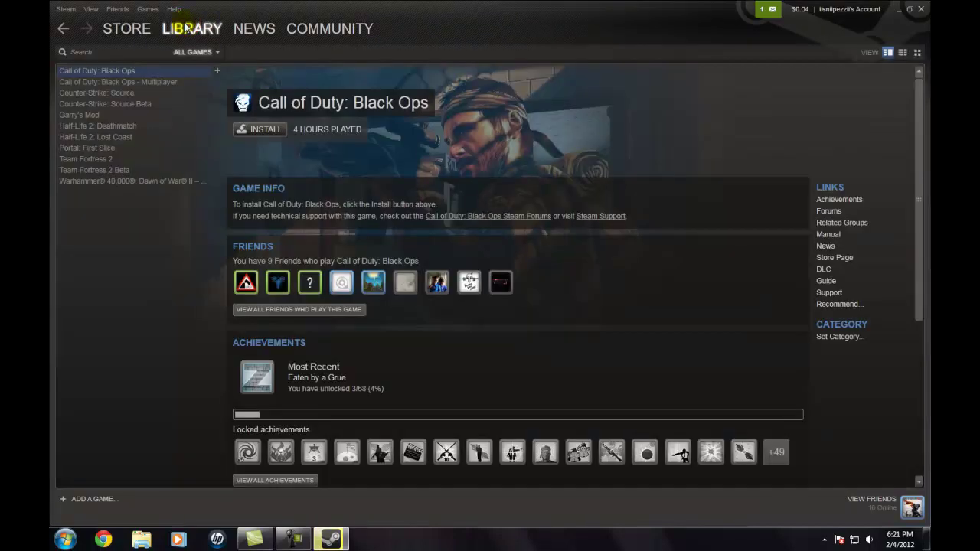
pyautogui.click(255, 31)
pyautogui.click(192, 29)
pyautogui.click(115, 182)
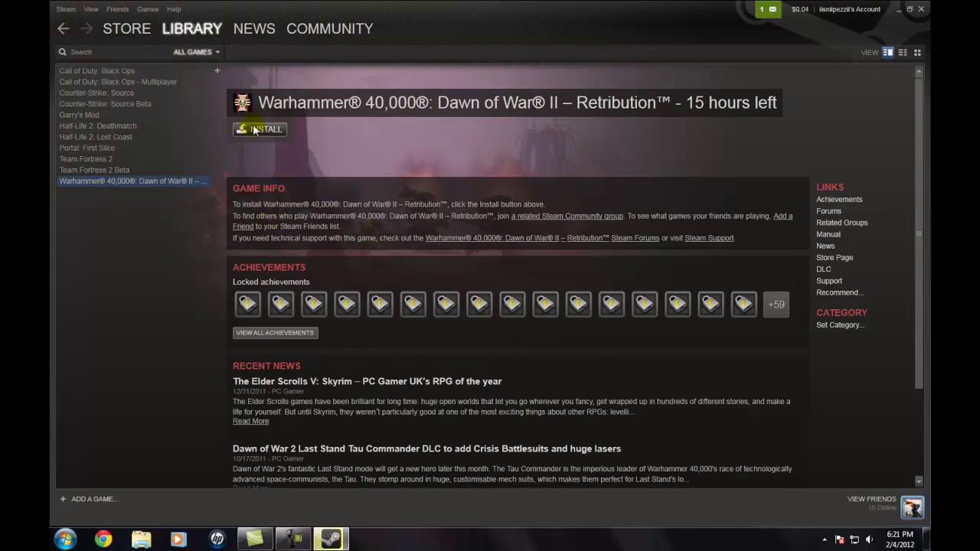
pyautogui.scroll(-2, 915, 230)
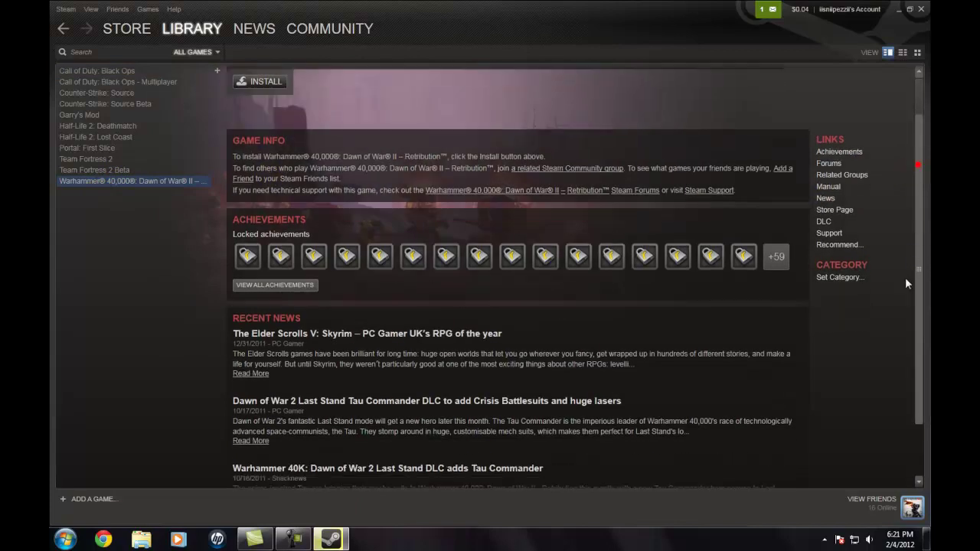
pyautogui.scroll(2, 906, 280)
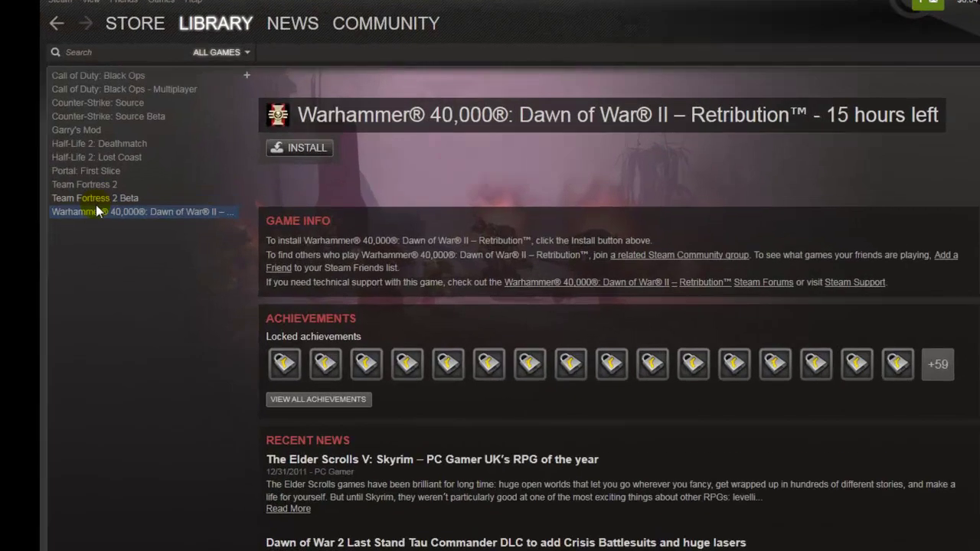
# View the library pages of Team Fortress 2, Portal: First Slice, Half-Life 2: Lost Coast and Half-Life 2: Deathmatch.
pyautogui.click(97, 158)
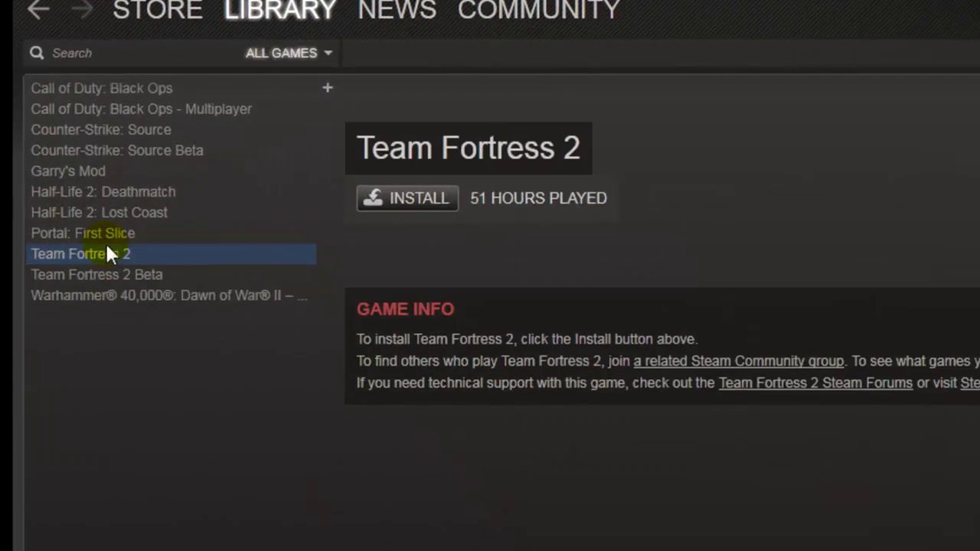
pyautogui.click(108, 231)
pyautogui.click(111, 211)
pyautogui.click(112, 191)
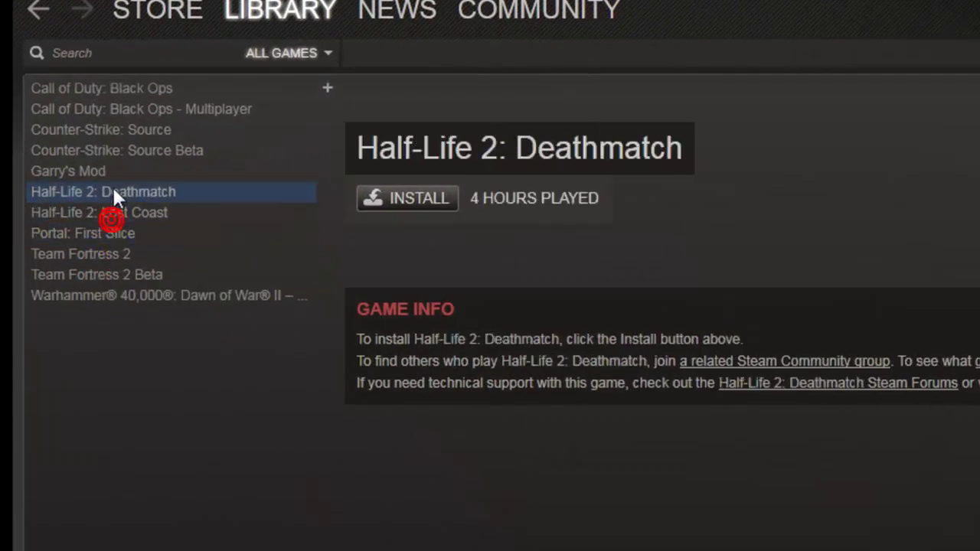
# View the library pages of Garry's Mod and Portal: First Slice, returning to Half-Life 2: Deathmatch after each.
pyautogui.click(65, 170)
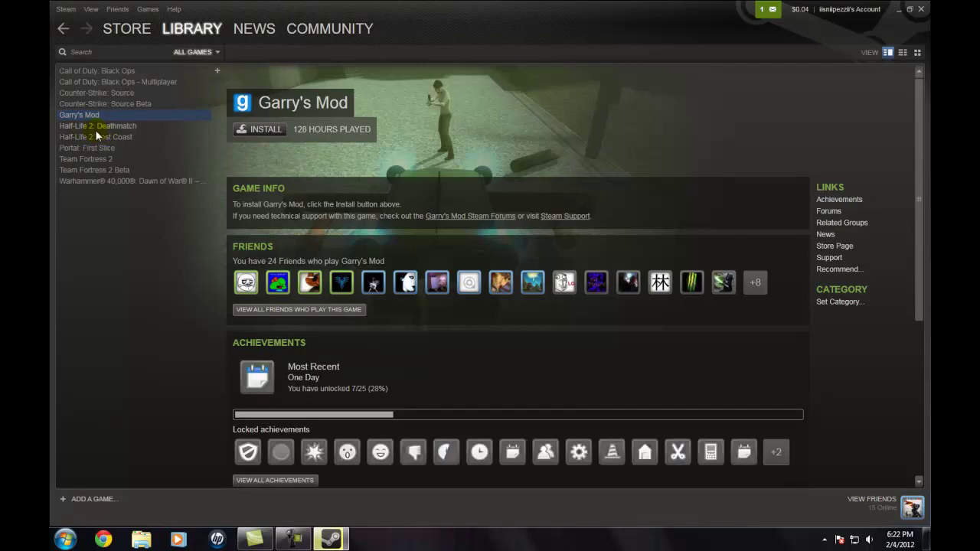
pyautogui.click(95, 128)
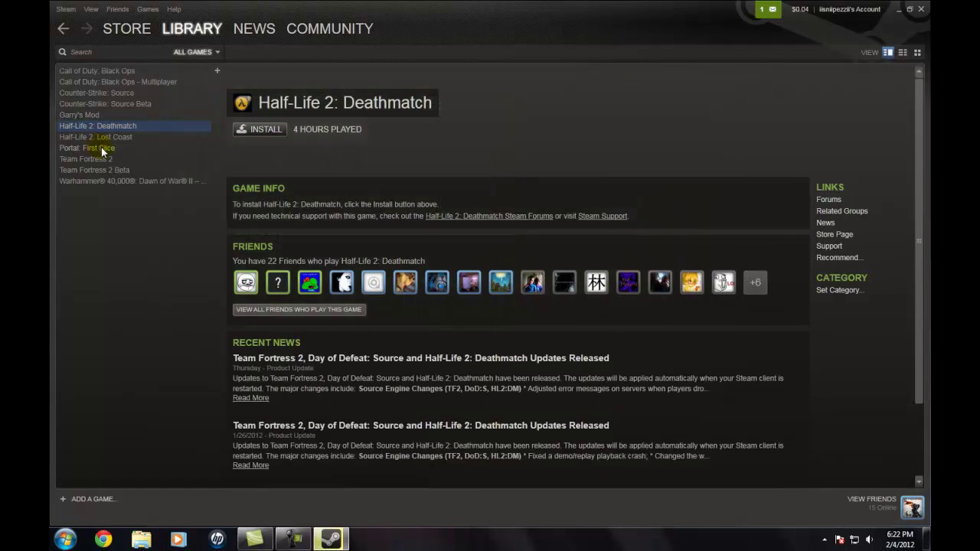
pyautogui.click(101, 149)
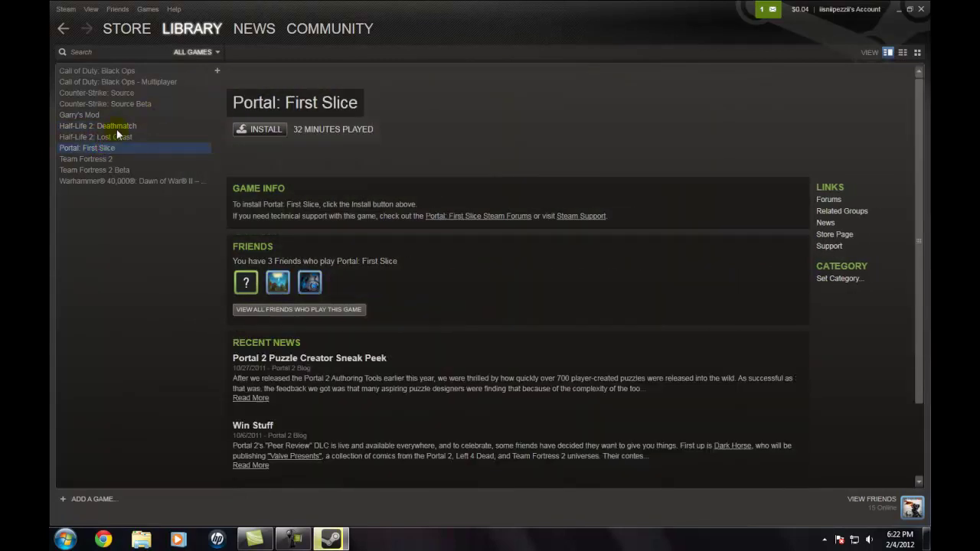
pyautogui.click(115, 127)
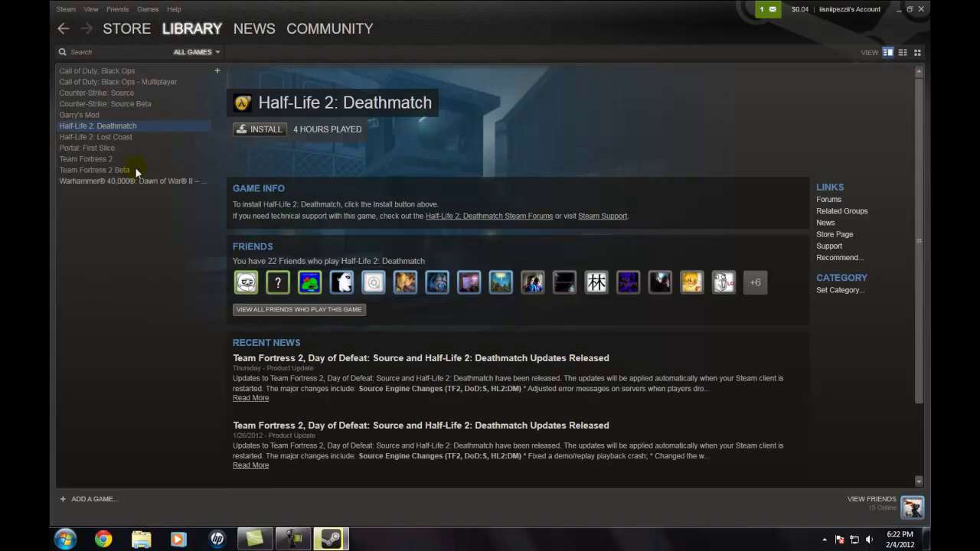
# Open the library page of Counter-Strike: Source and review its game info, friends and achievements.
pyautogui.click(102, 92)
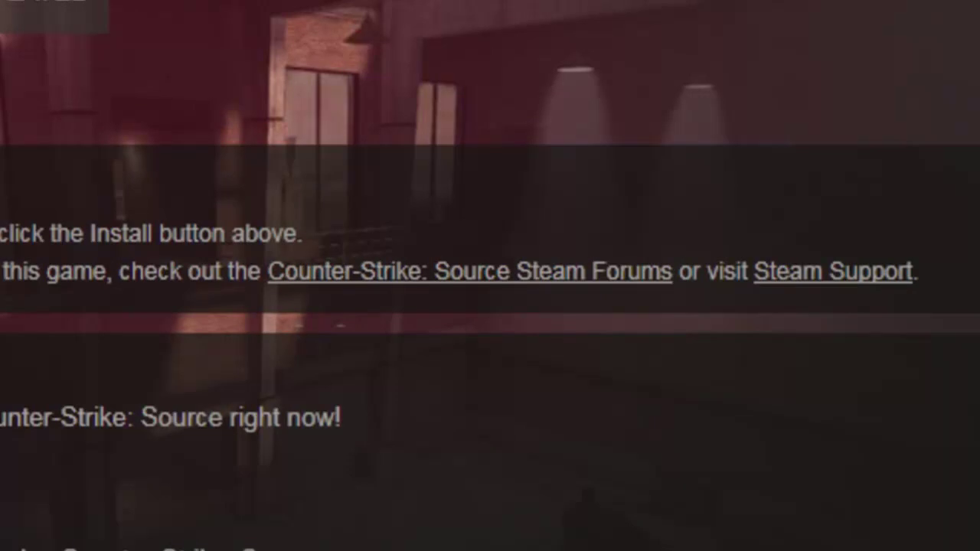
pyautogui.scroll(-5, 490, 276)
pyautogui.scroll(3, 491, 276)
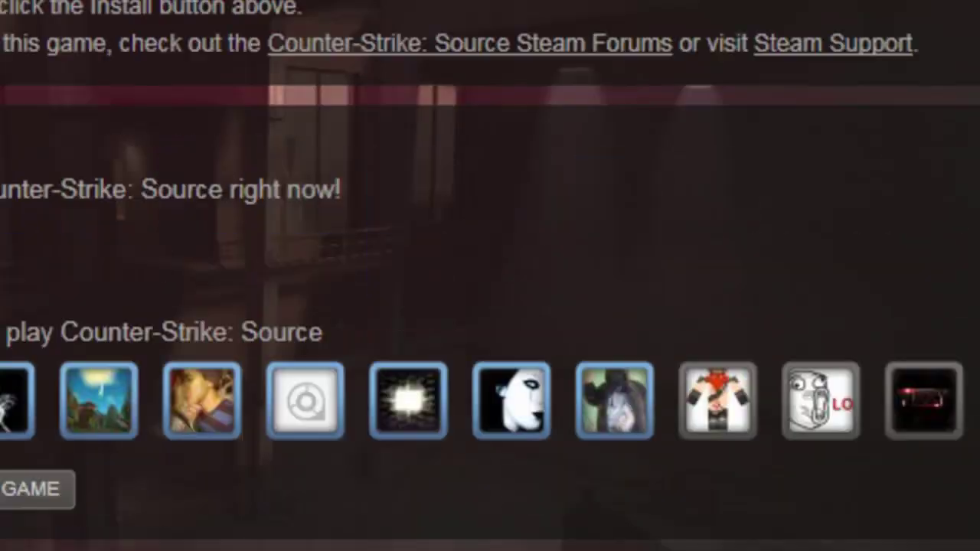
pyautogui.scroll(3, 490, 275)
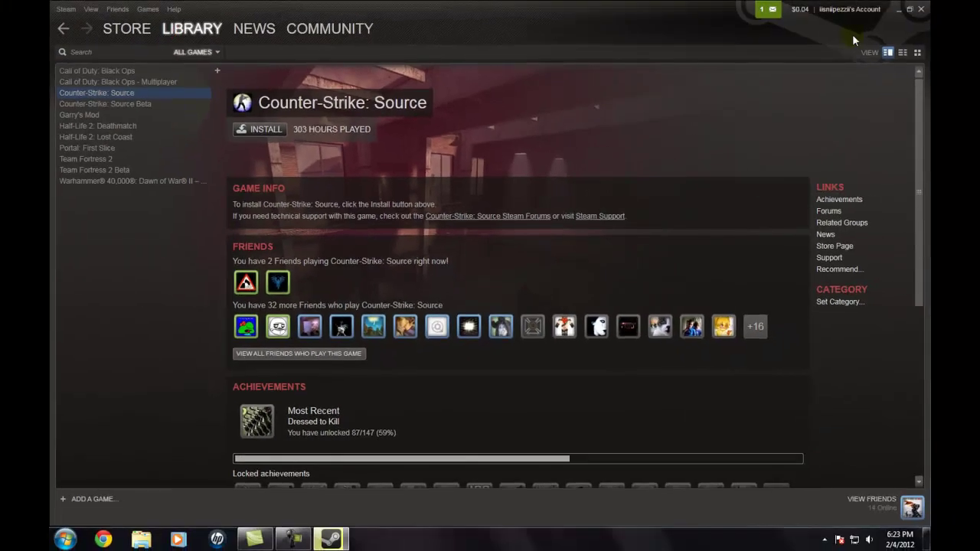
pyautogui.click(768, 10)
pyautogui.click(918, 130)
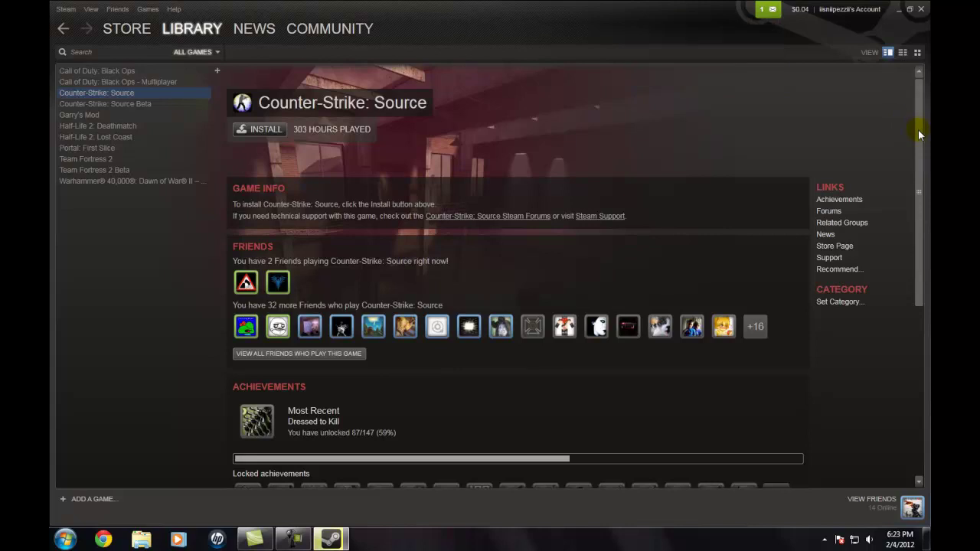